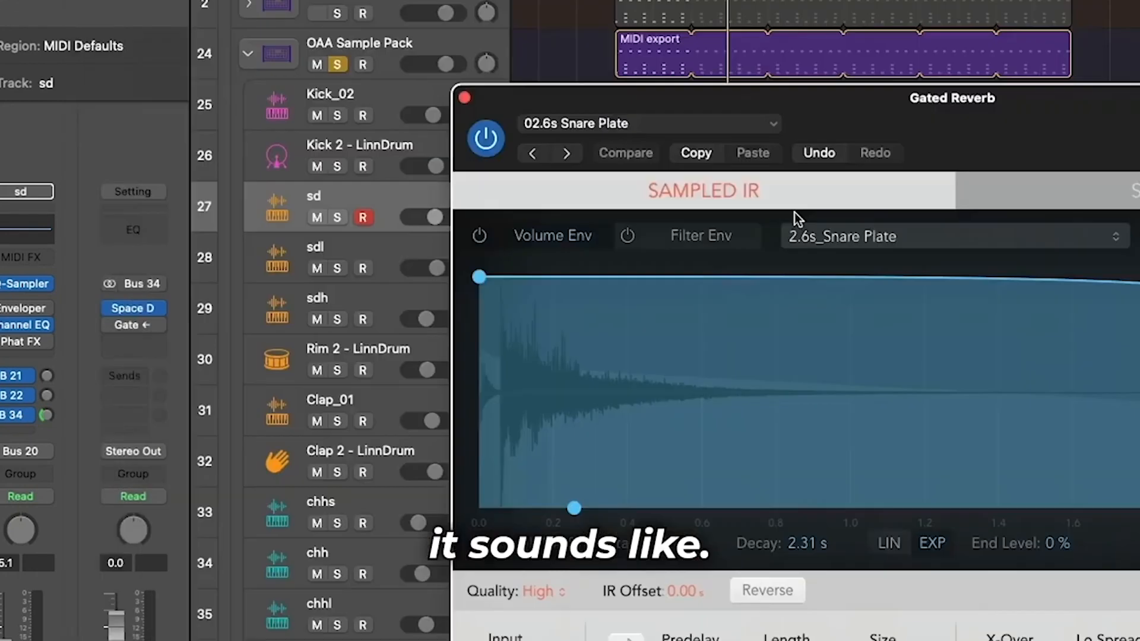
- Play the beat and raise the sd track's Bus 34 send level into the gated reverb
left_click_drag(572, 102, 600, 165)
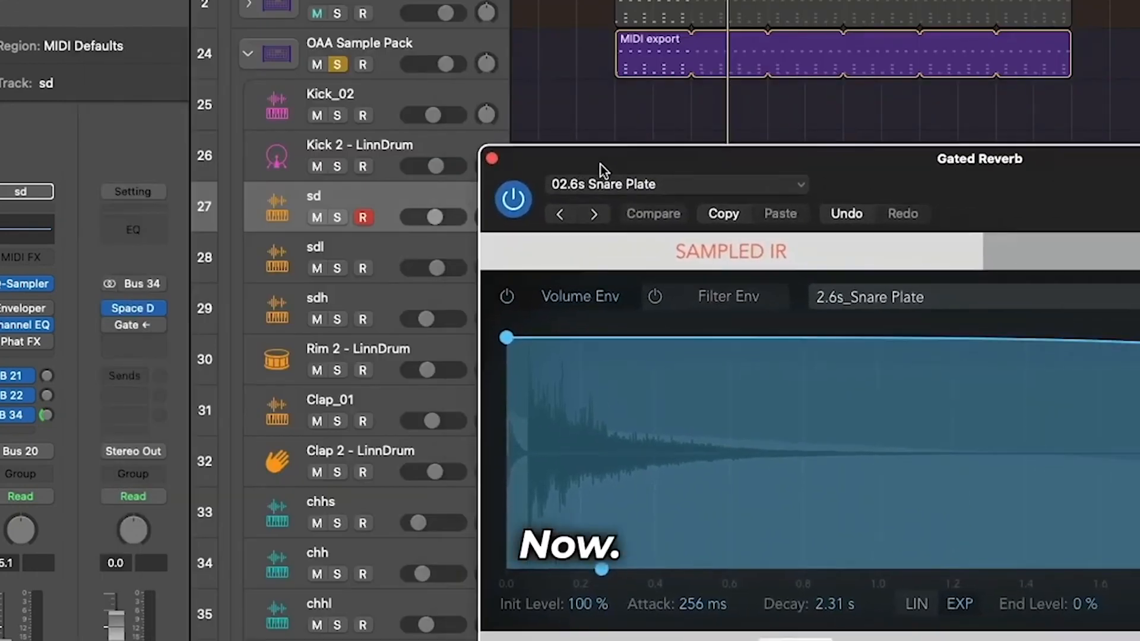
key("space")
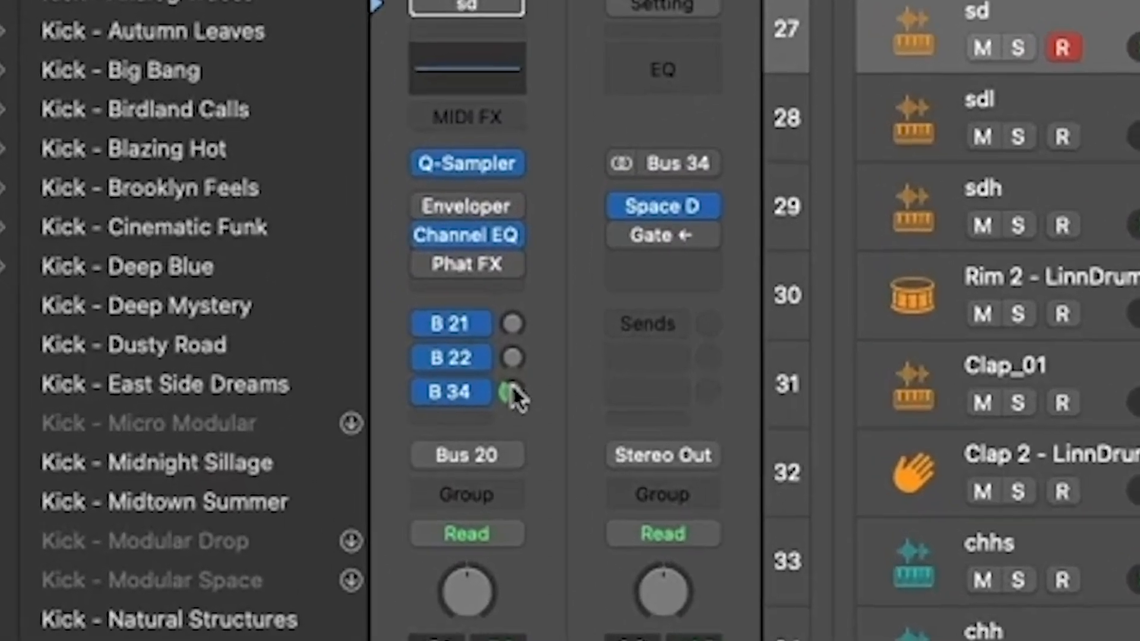
left_click_drag(293, 409, 294, 404)
left_click_drag(521, 369, 536, 301)
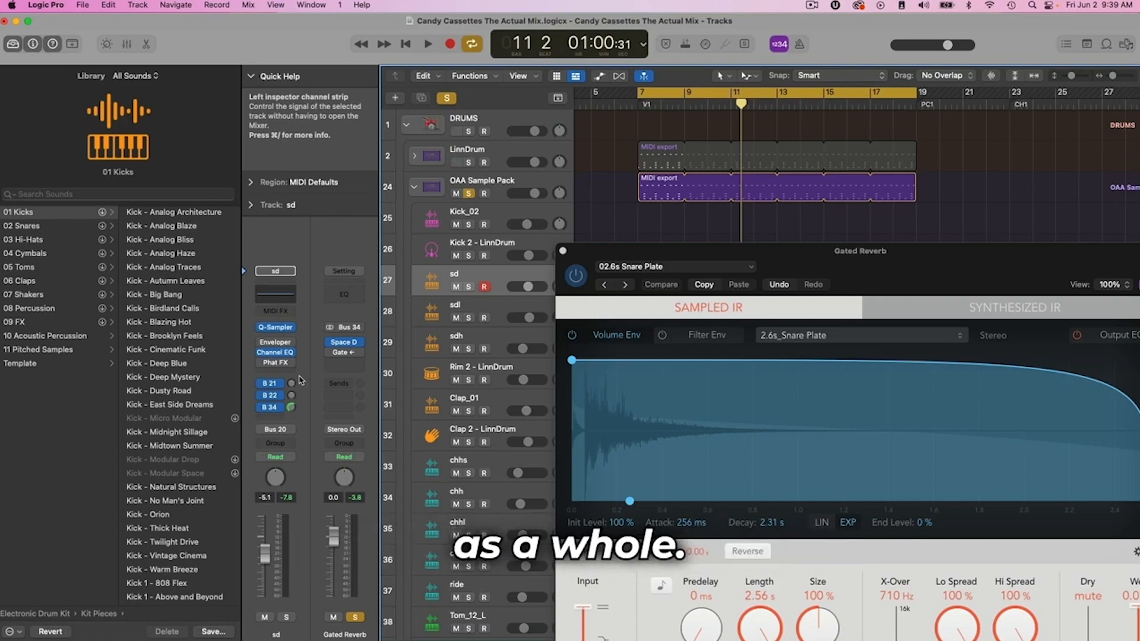
- Turn on the Gate after Space D on the Gated Reverb channel and open its Noise Gate settings
left_click_drag(738, 244, 713, 241)
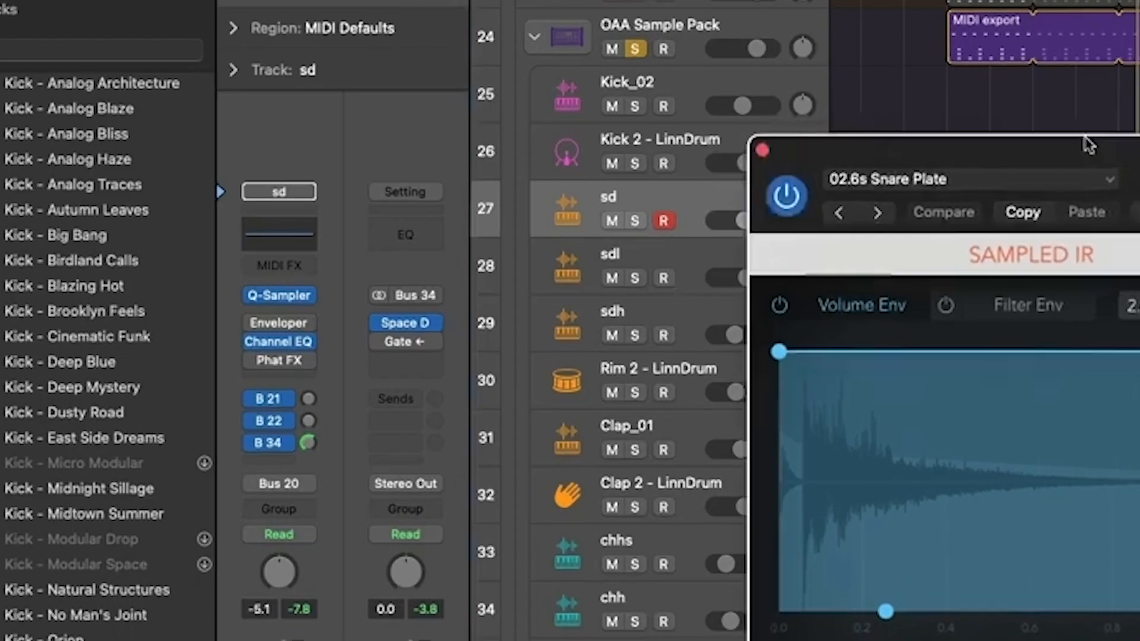
left_click_drag(1084, 138, 922, 105)
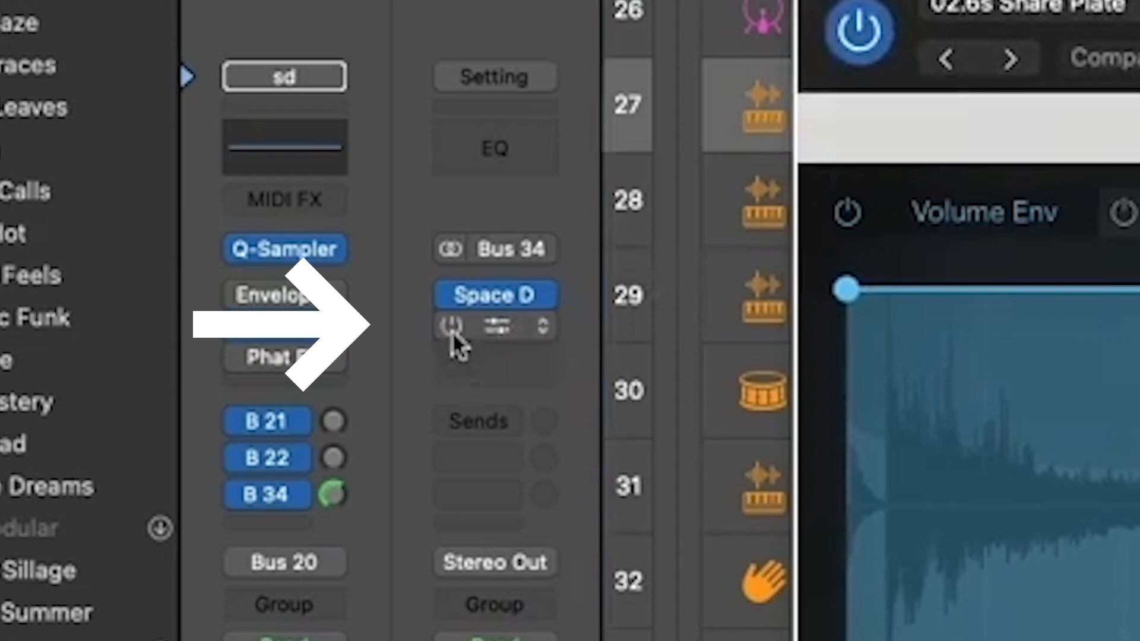
left_click(379, 343)
left_click(499, 333)
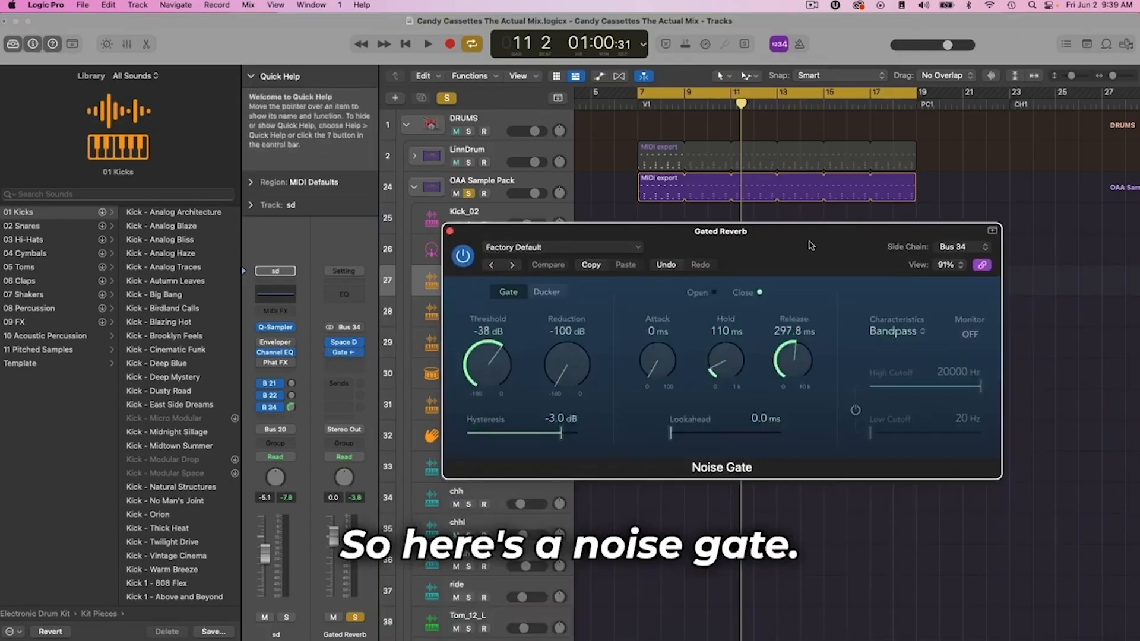
left_click_drag(817, 245, 808, 277)
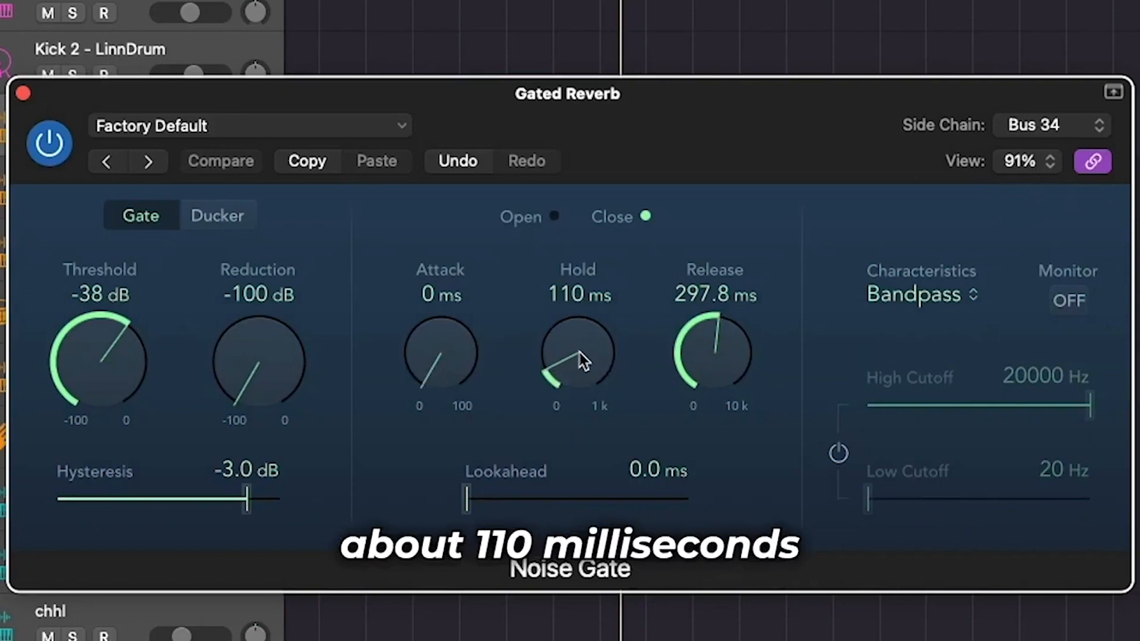
- Try a longer release on the noise gate, return it to 297.8 ms, and set the threshold to -41 dB
mouse_move(727, 327)
left_mouse_down()
mouse_move(697, 359)
mouse_move(722, 322)
left_mouse_up()
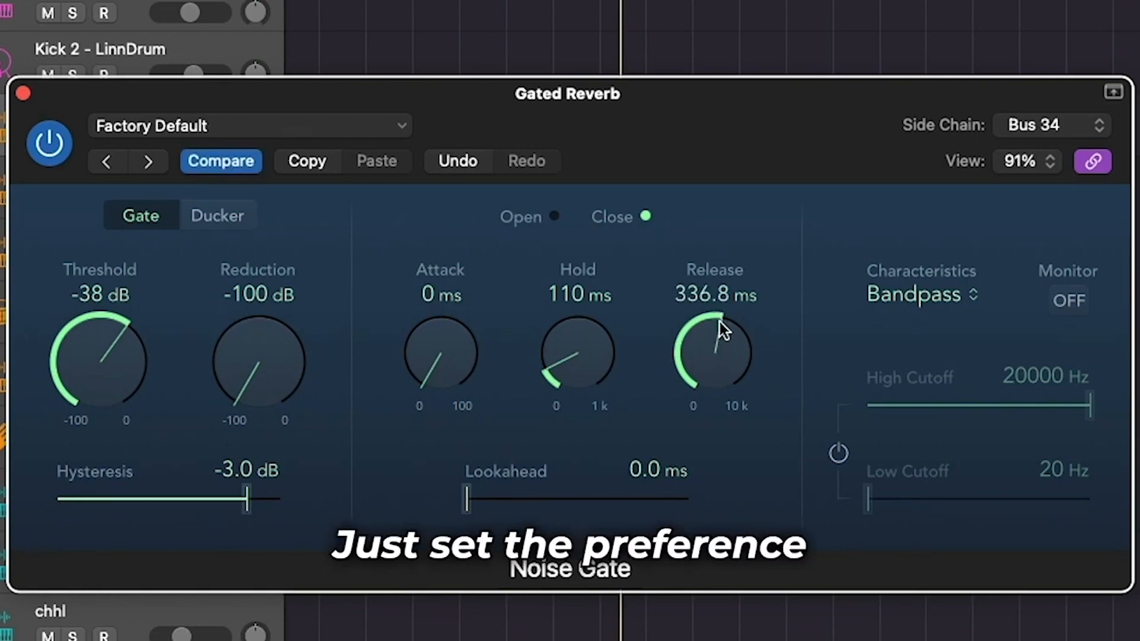
left_click_drag(722, 322, 716, 329)
left_click_drag(118, 356, 110, 366)
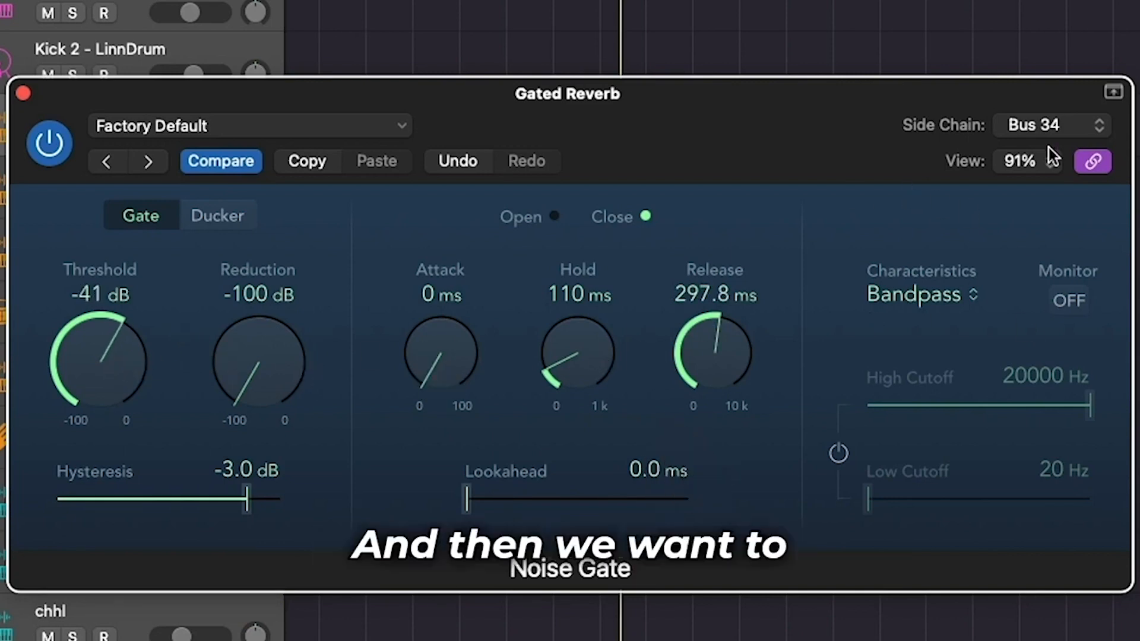
- Choose Bus 34 as the noise gate's side-chain source and close the plug-in window
left_click(1084, 123)
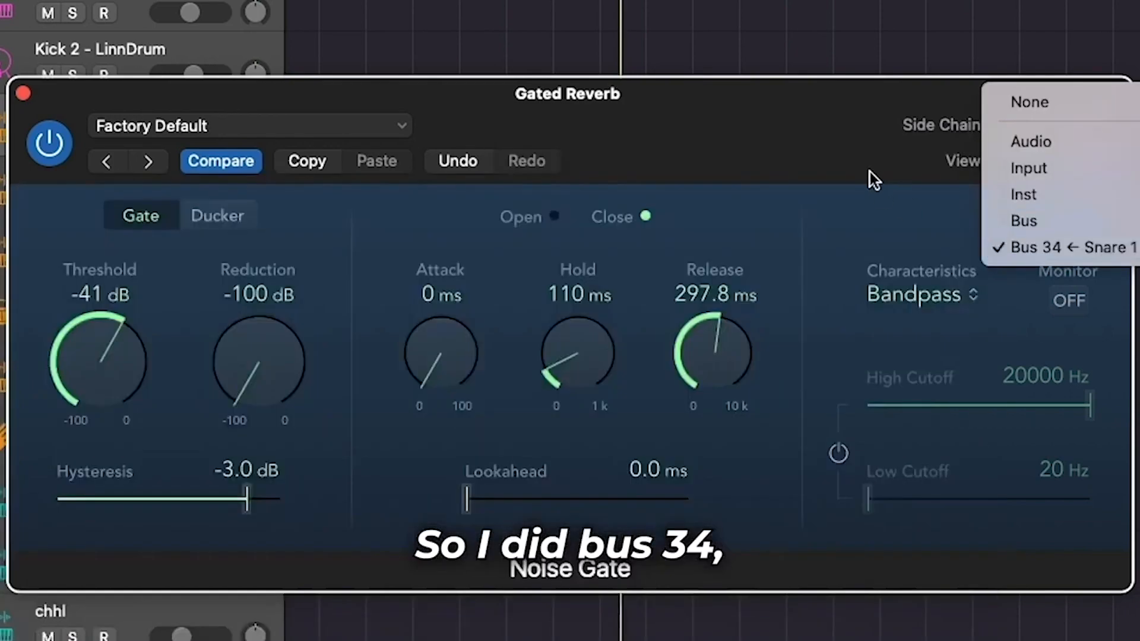
left_click_drag(825, 102, 864, 91)
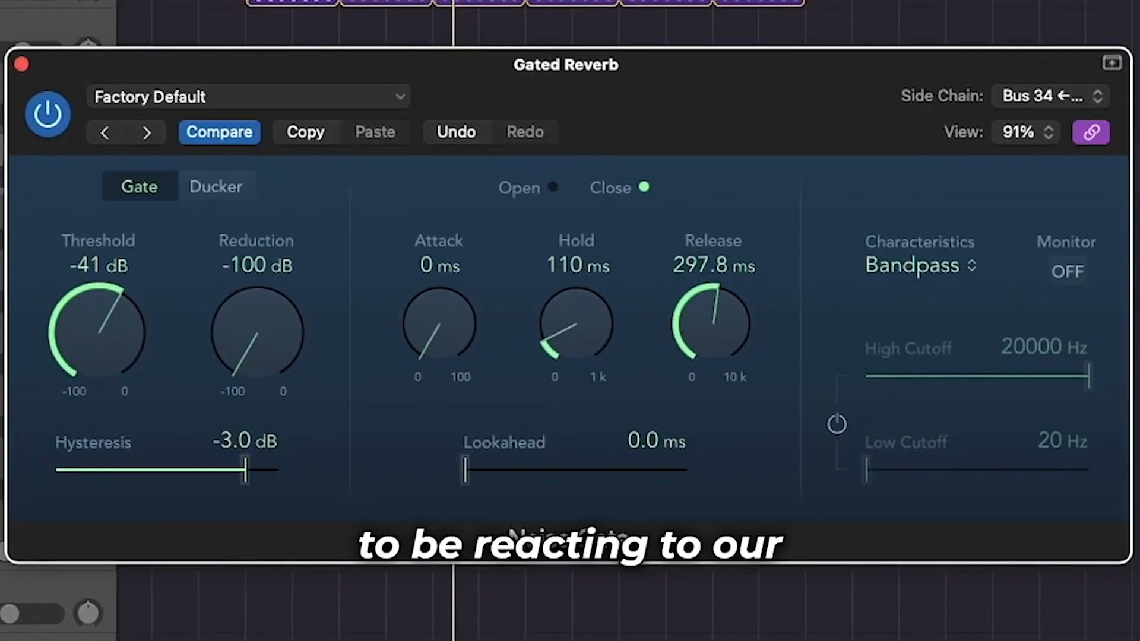
left_click(21, 63)
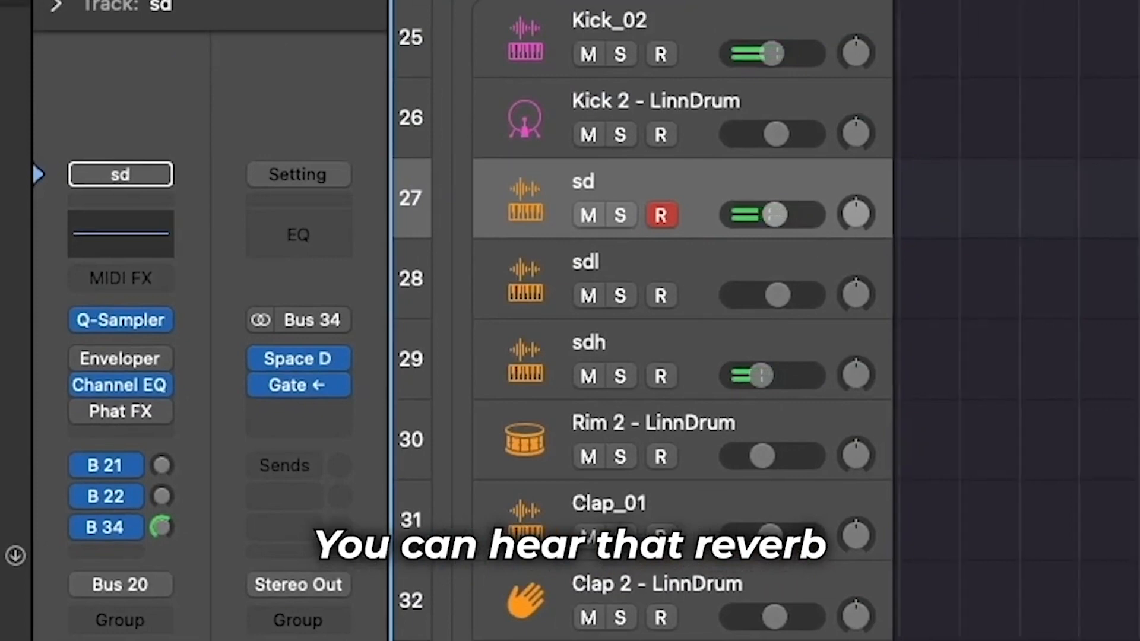
- Rebalance the sd track's volume and its Bus 34 send level to the gated reverb during playback
scroll(772, 210, "down", 1)
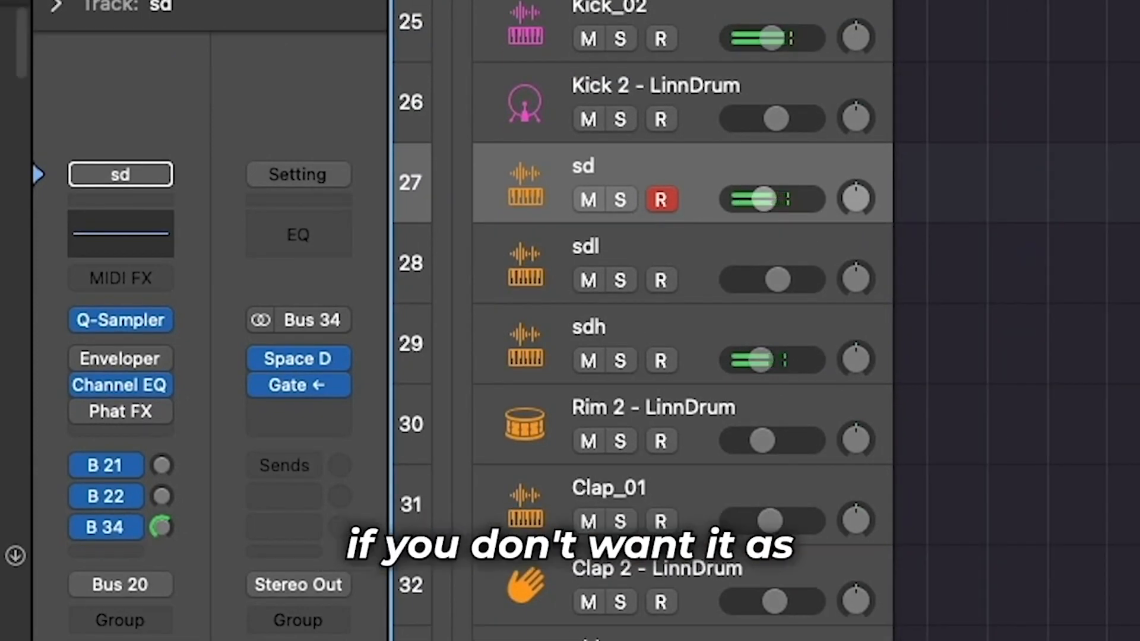
left_click_drag(761, 202, 772, 202)
left_click_drag(170, 532, 154, 605)
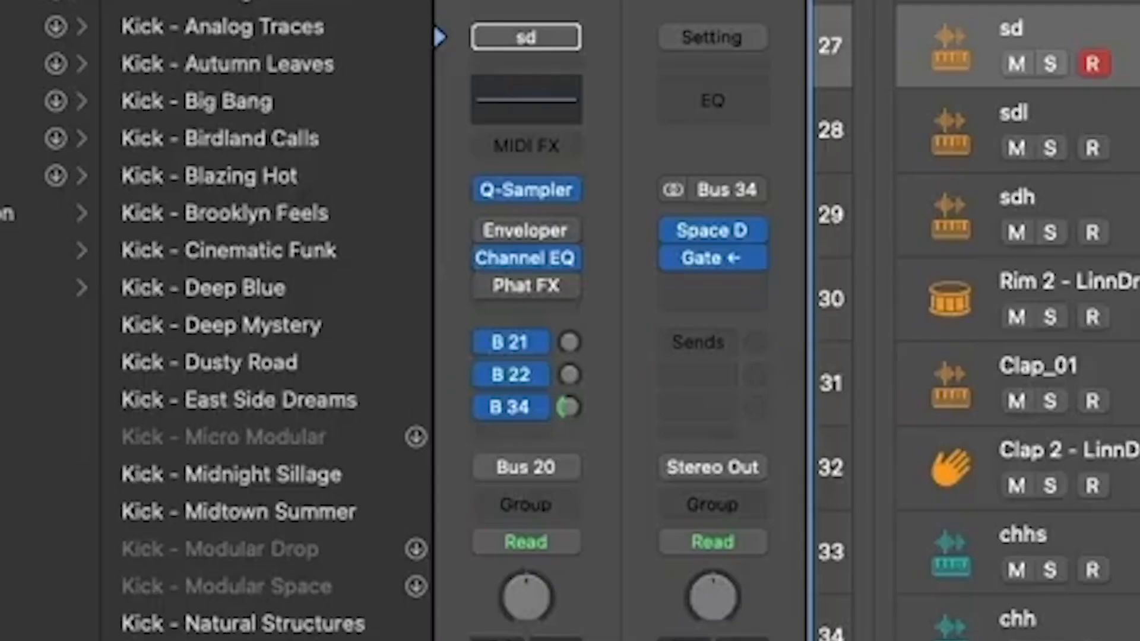
left_click_drag(583, 411, 590, 387)
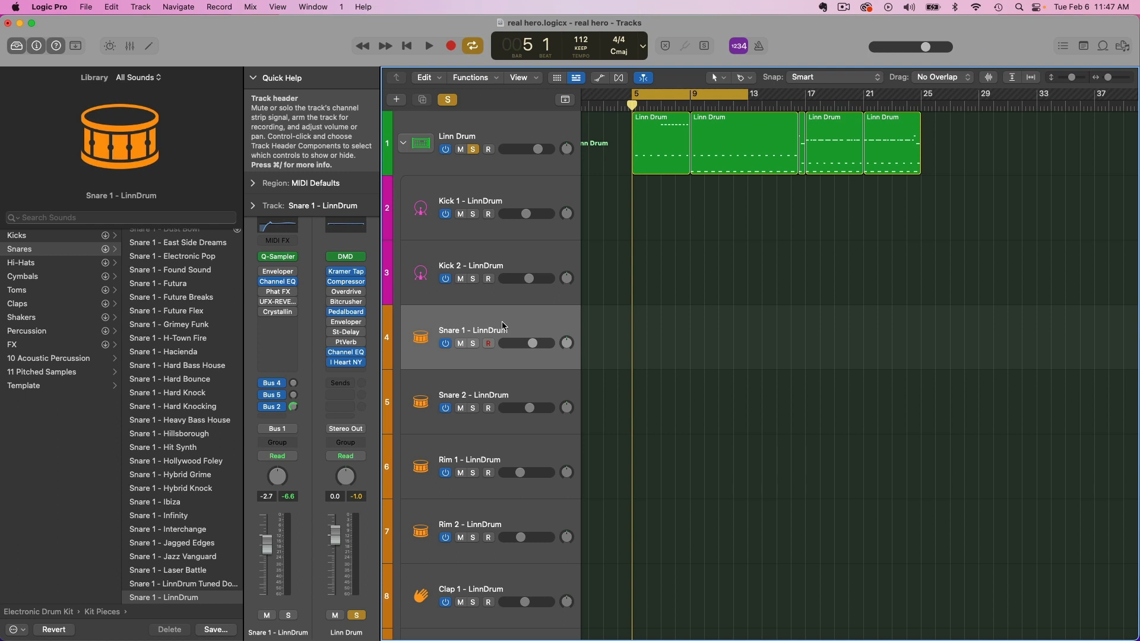
- Enable and open the UFX-REVERB plug-in on the Snare 1 - LinnDrum track
scroll(503, 326, "down", 10)
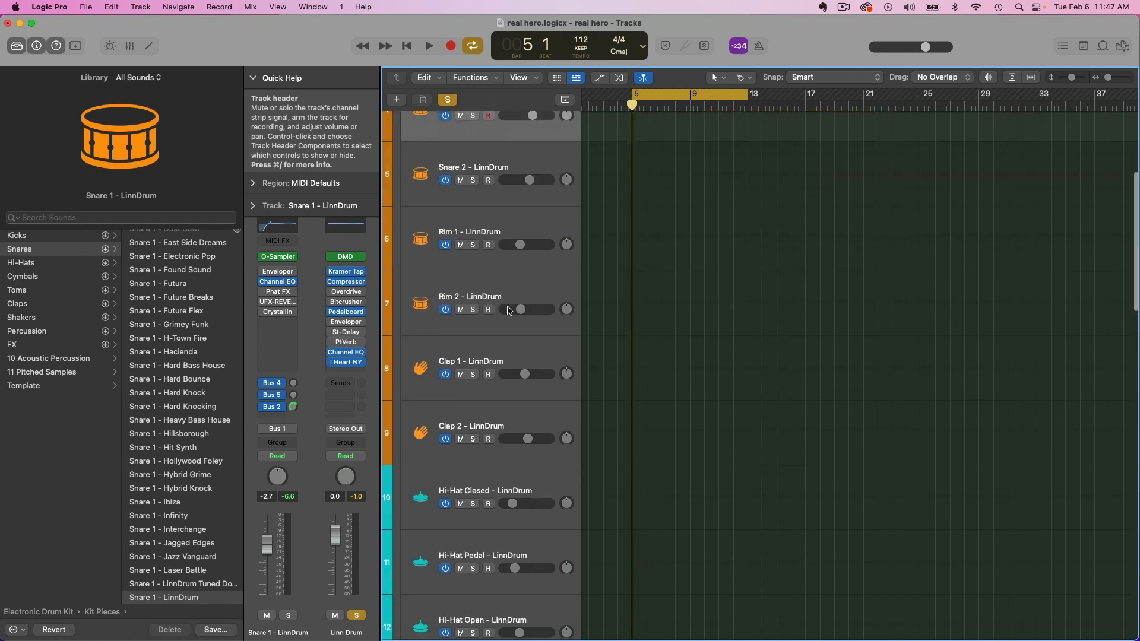
scroll(493, 267, "up", 10)
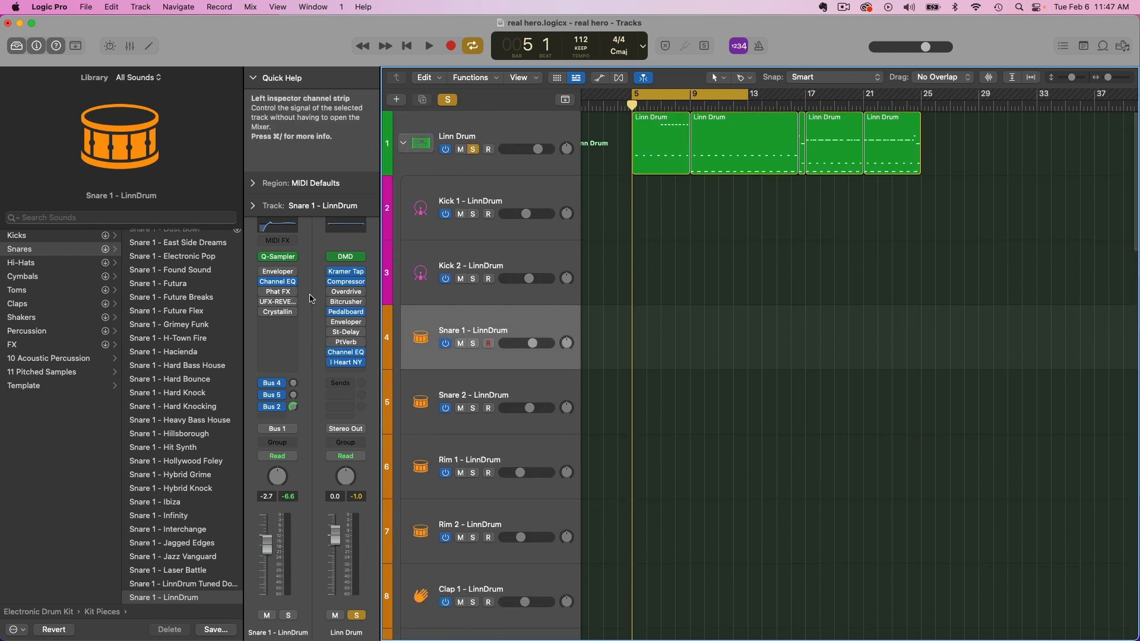
left_click(277, 302)
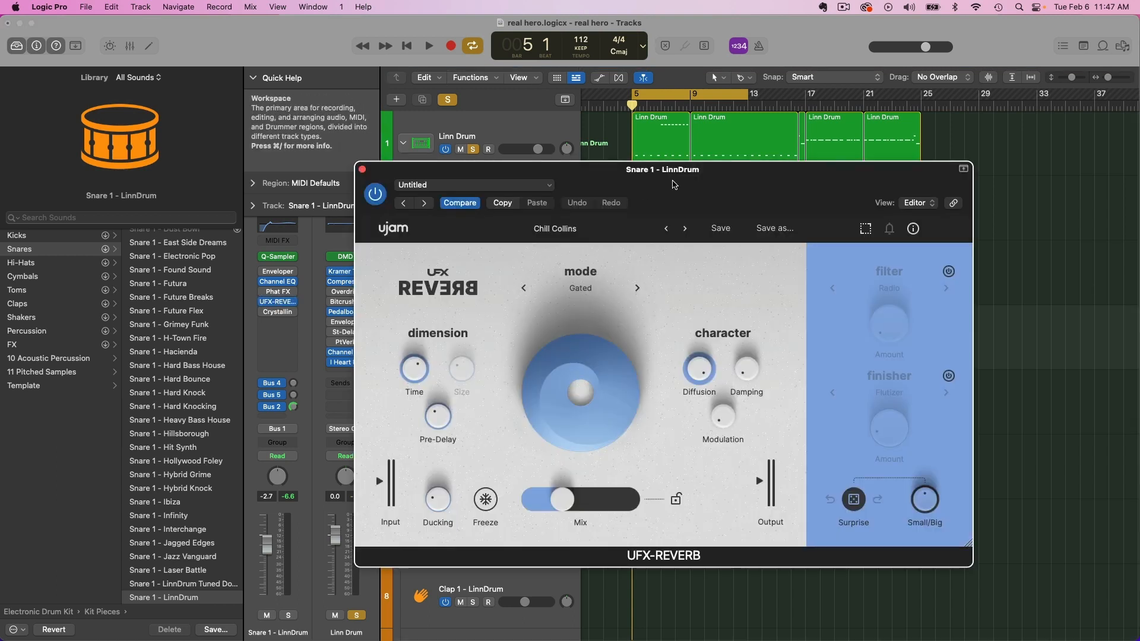
left_click_drag(796, 182, 772, 184)
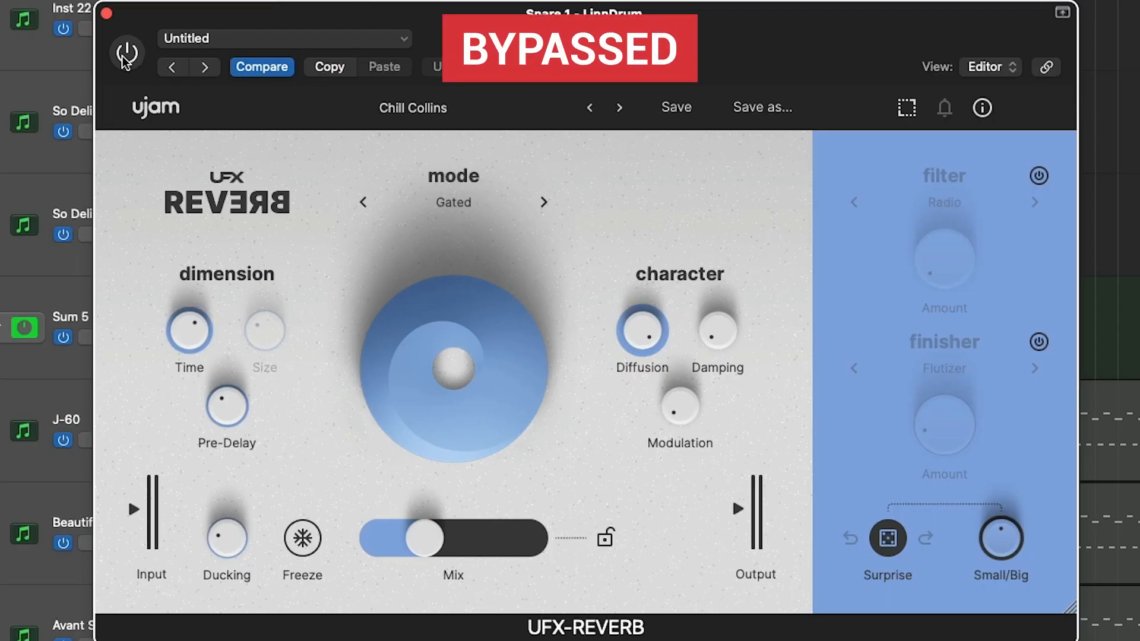
- Reactivate the bypassed UFX-REVERB and fine-tune its mix and pre-delay while listening to the track
left_click(127, 54)
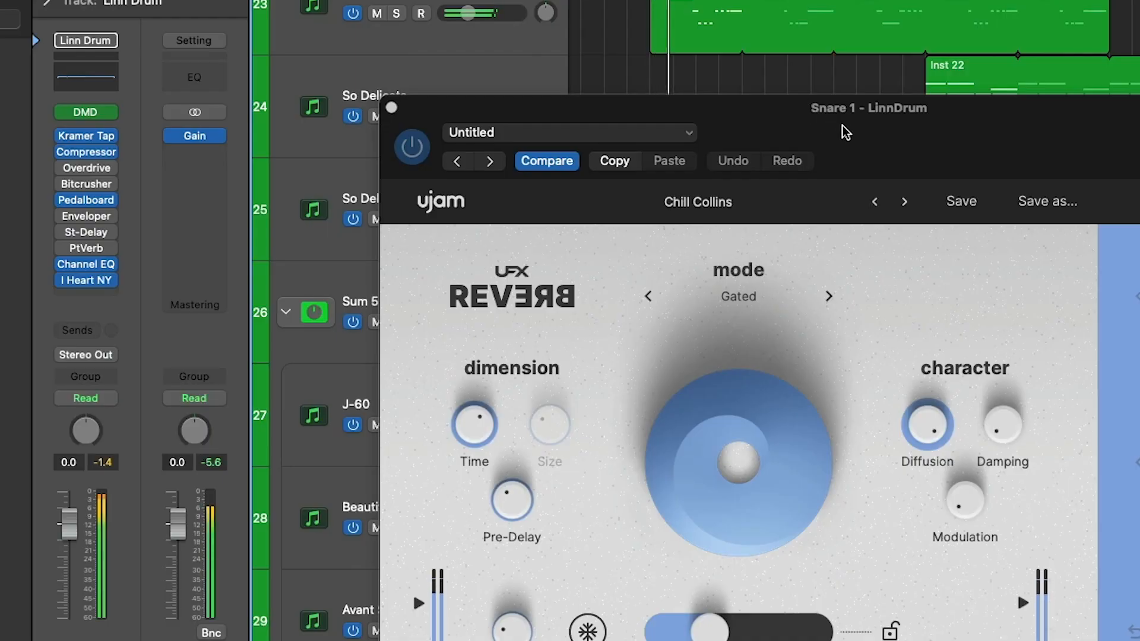
left_click_drag(857, 123, 858, 63)
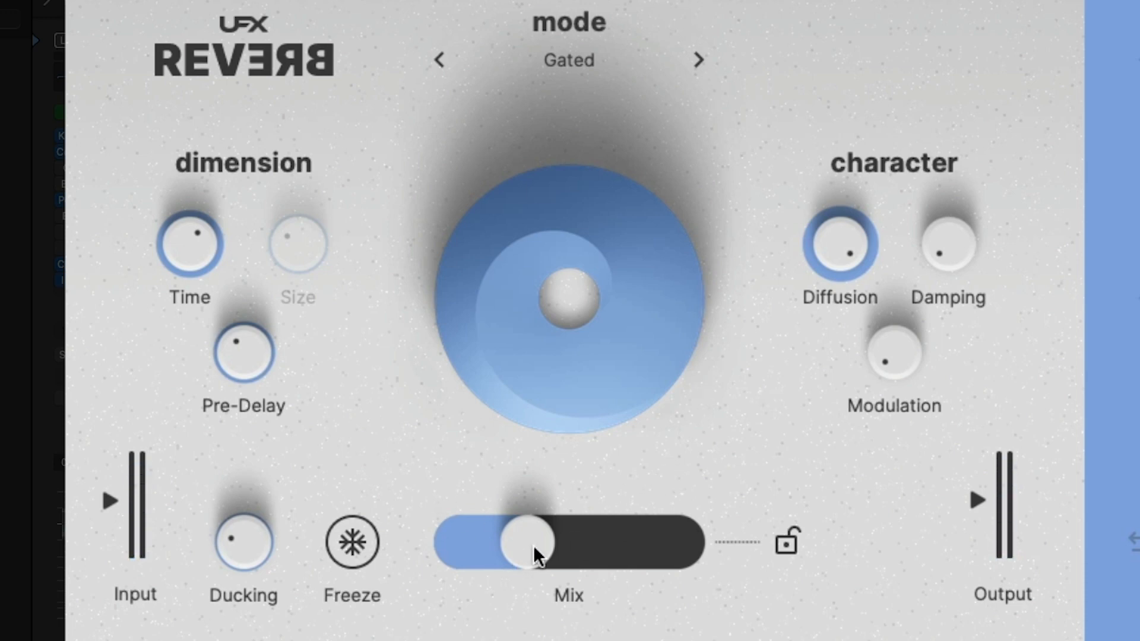
mouse_move(537, 555)
left_mouse_down()
mouse_move(476, 545)
mouse_move(538, 543)
left_mouse_up()
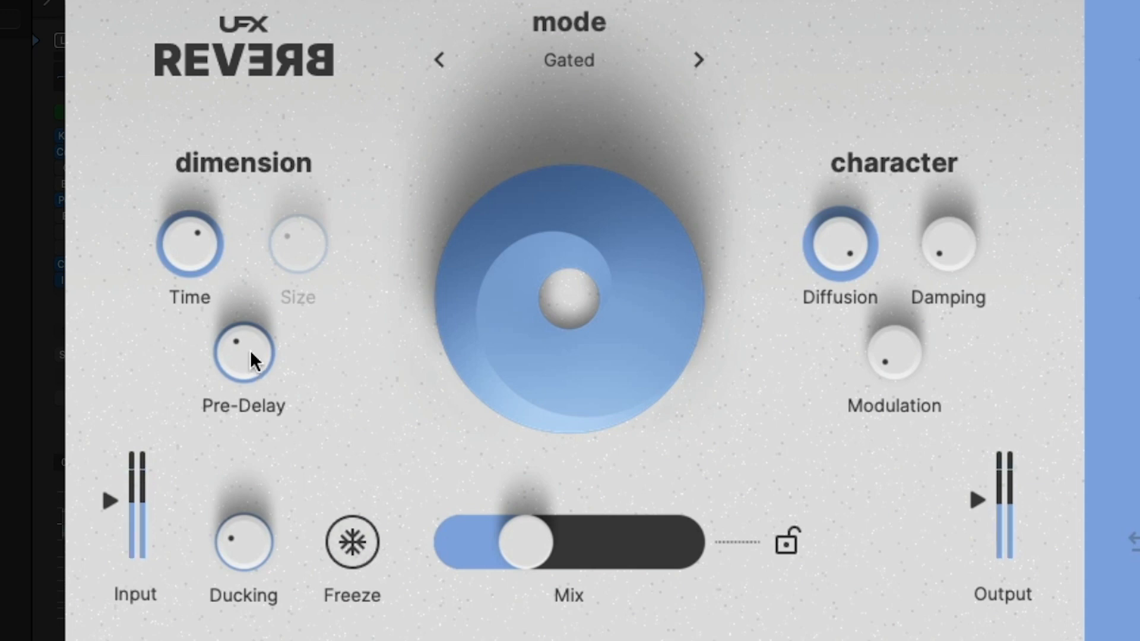
left_click_drag(260, 351, 240, 361)
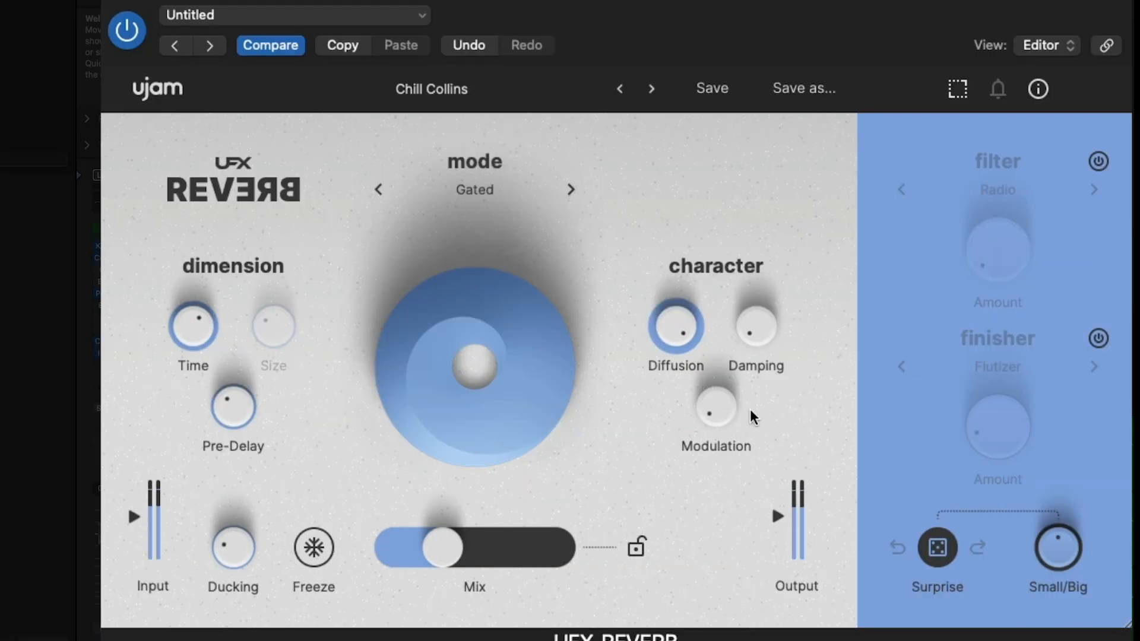
- Try out higher damping and modulation on the gated reverb, bringing modulation back to minimum
left_click_drag(723, 412, 755, 237)
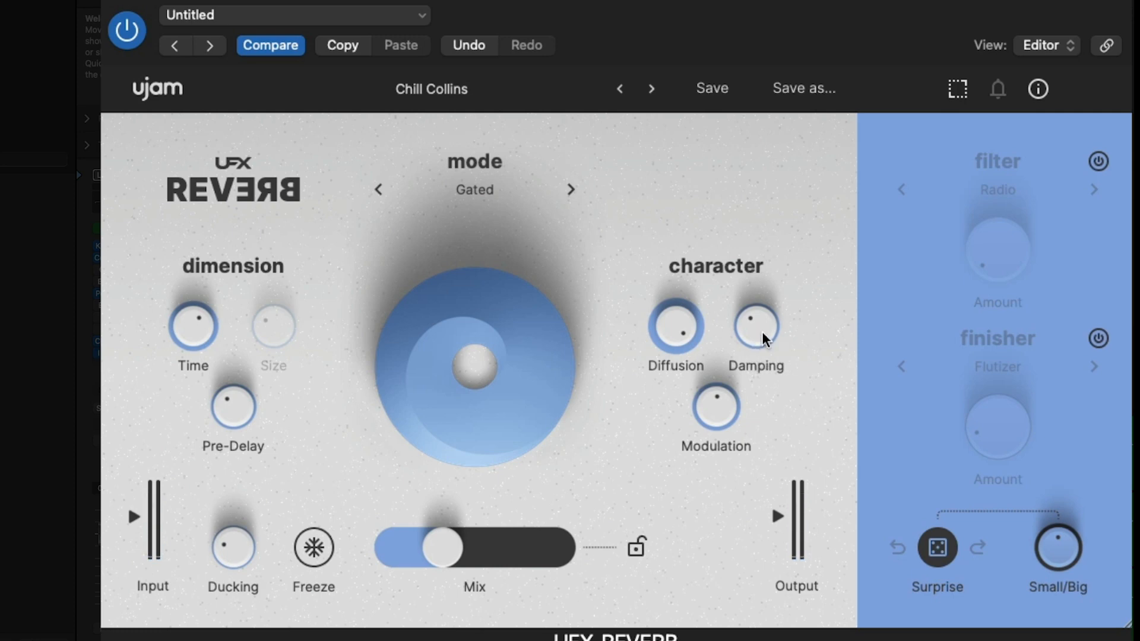
left_click_drag(763, 331, 761, 314)
left_click_drag(717, 412, 703, 454)
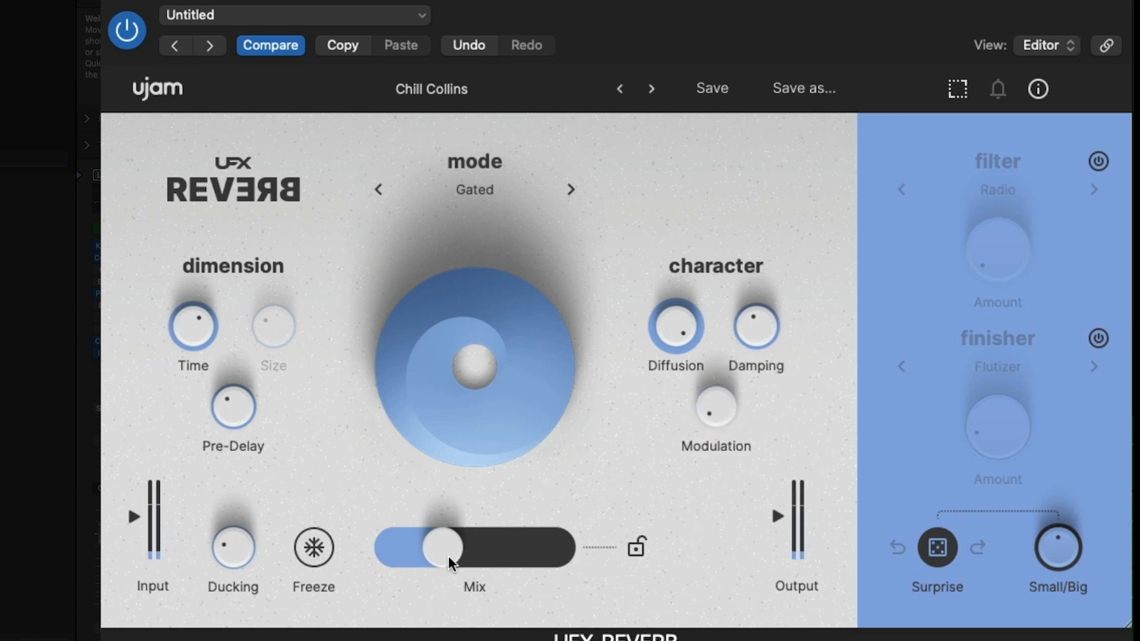
- Lower UFX-REVERB's damping, settle its mix at about one third, and close the plug-in
mouse_move(442, 549)
left_mouse_down()
mouse_move(473, 554)
mouse_move(451, 558)
left_mouse_up()
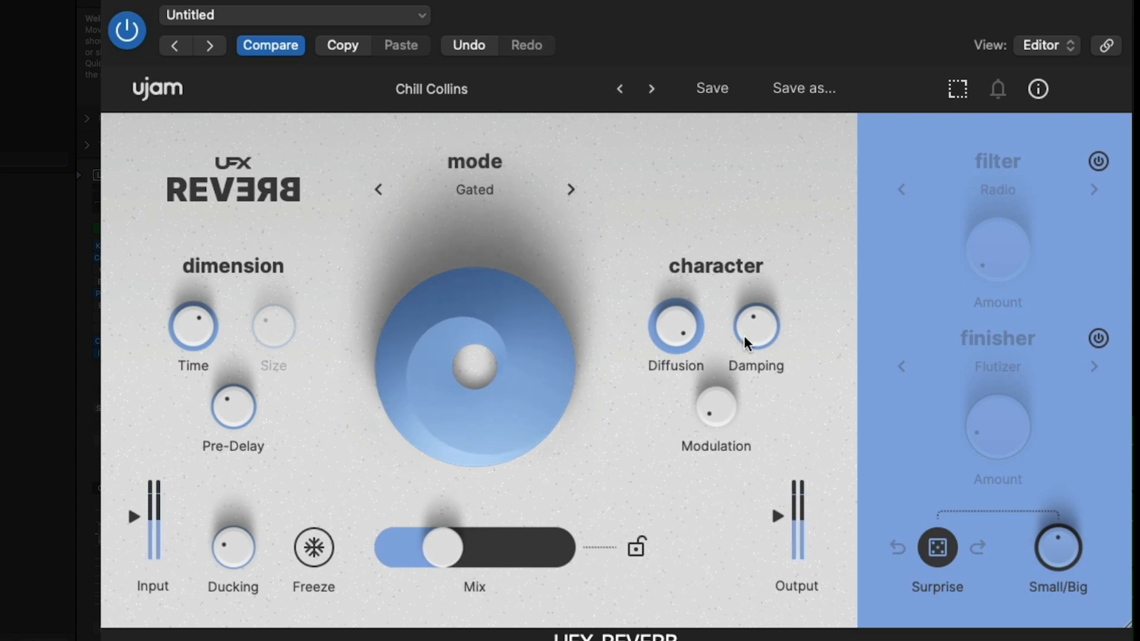
left_click_drag(449, 558, 456, 558)
left_click_drag(763, 344, 752, 406)
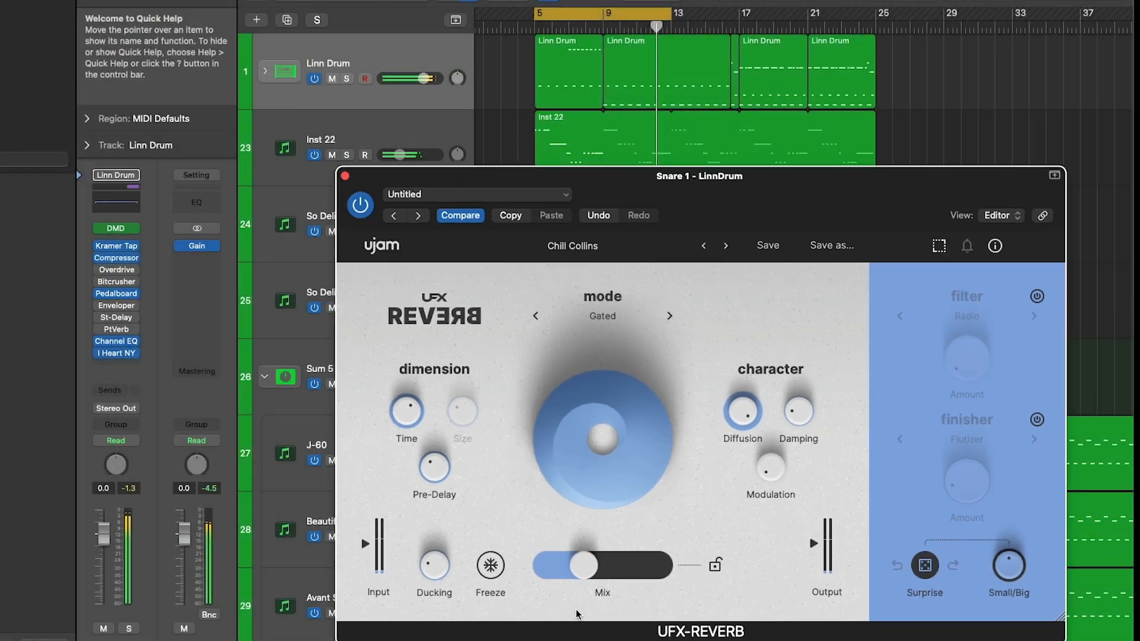
left_click_drag(454, 557, 445, 557)
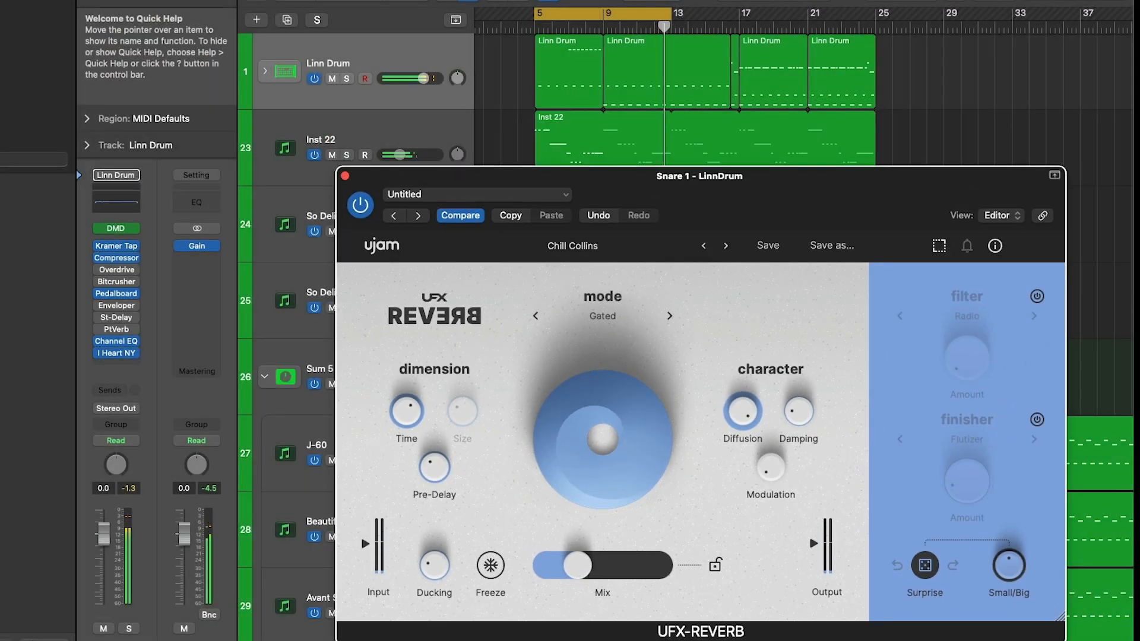
left_click(345, 175)
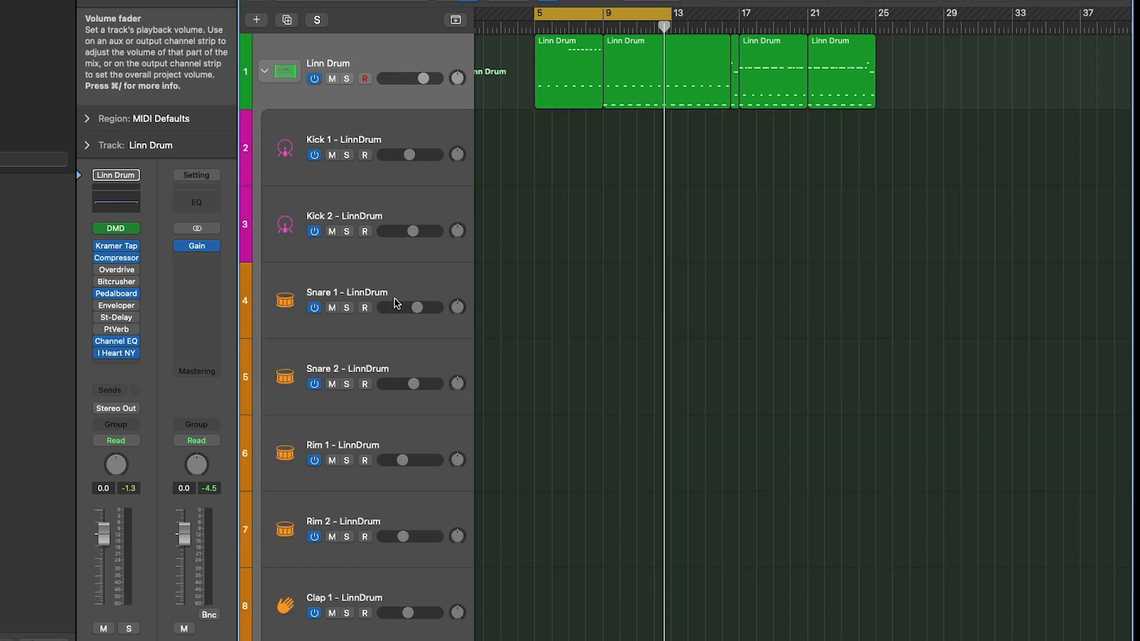
- Bypass UFX-REVERB on the Snare 1 - LinnDrum track and open its Crystalline plug-in
left_click(336, 298)
left_click(99, 259)
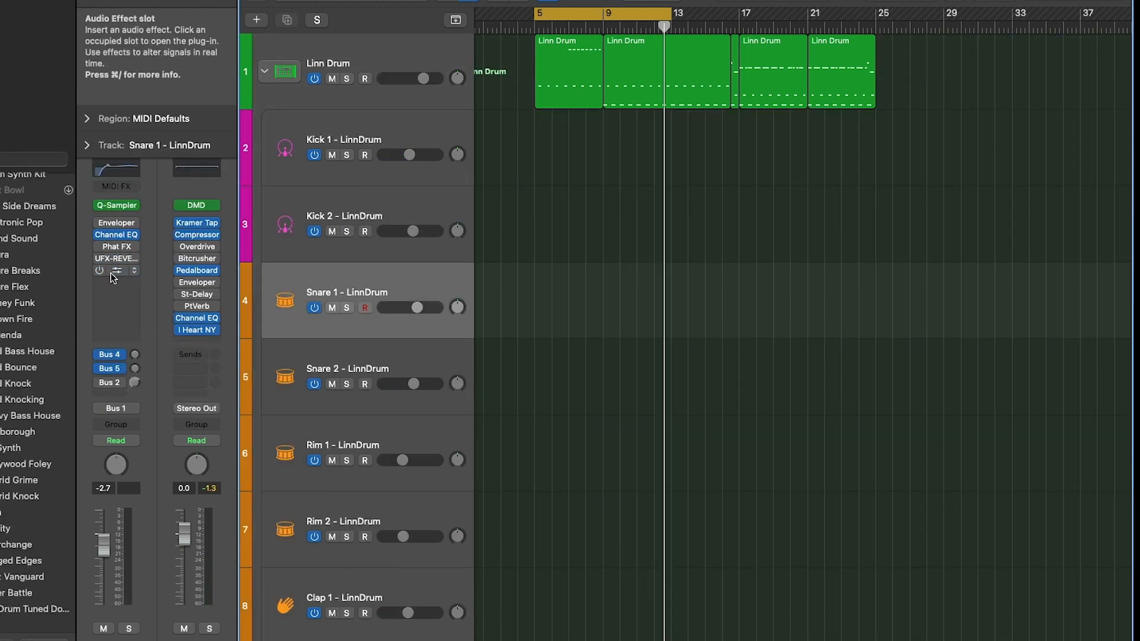
left_click(116, 271)
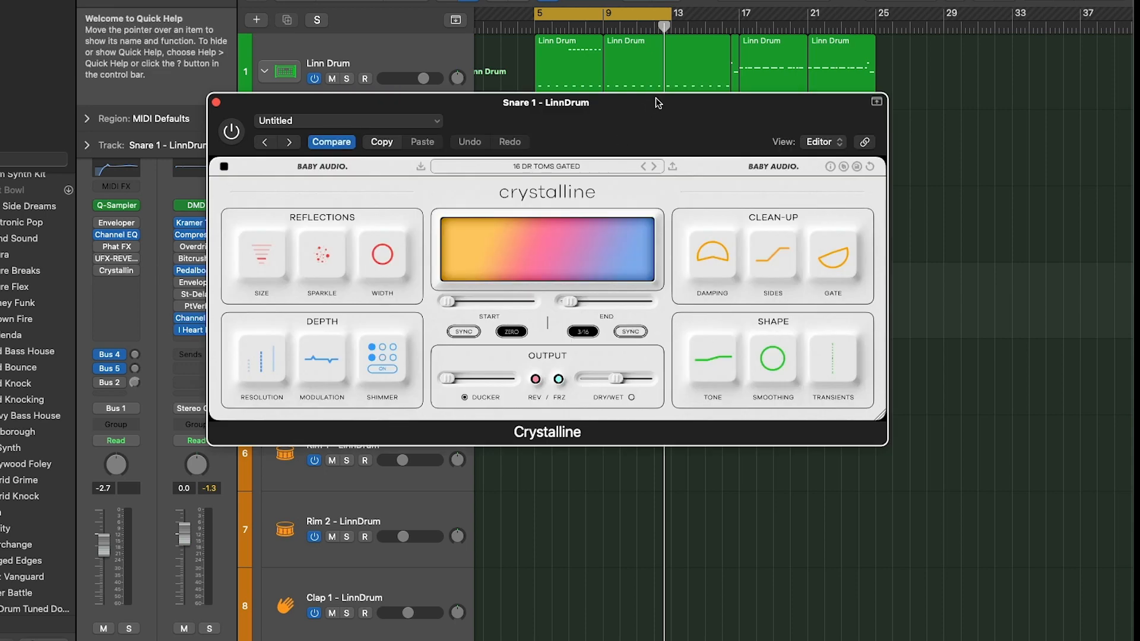
left_click_drag(657, 102, 635, 125)
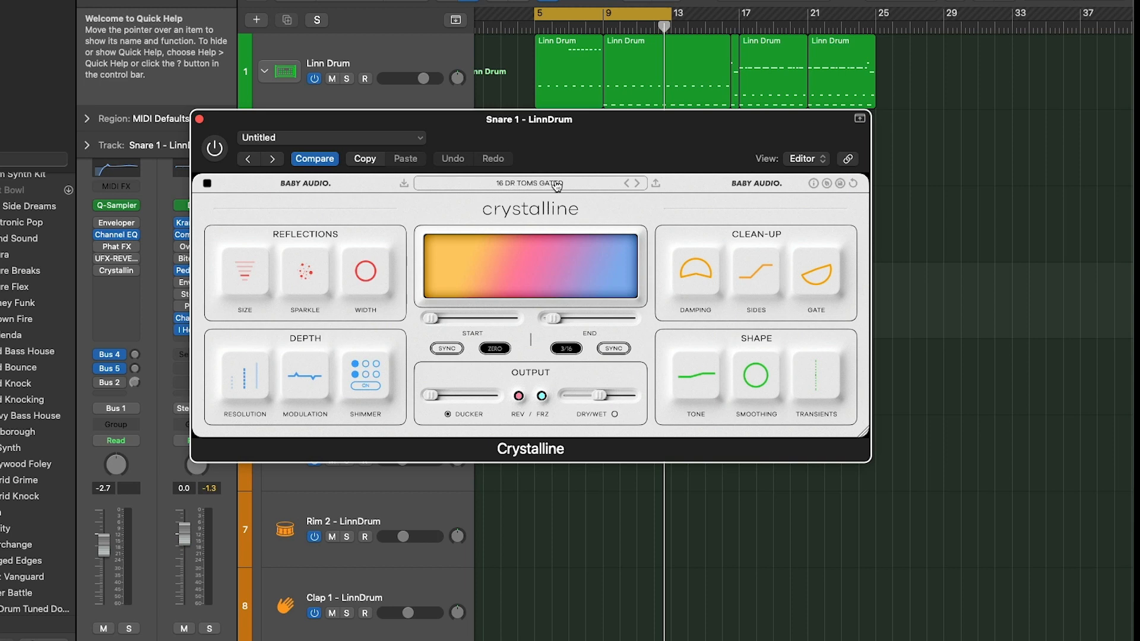
- Play the drum loop from bar 5 and enable Crystalline with its 16 DR TOMS GATED preset
left_click_drag(549, 150, 684, 244)
key("space")
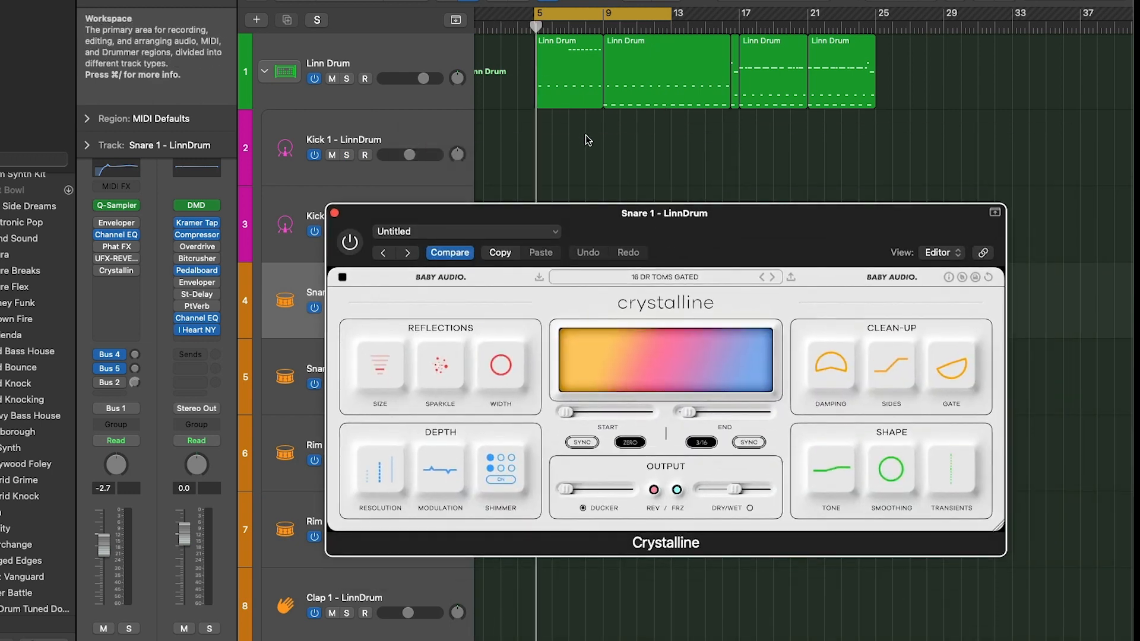
left_click_drag(706, 224, 687, 170)
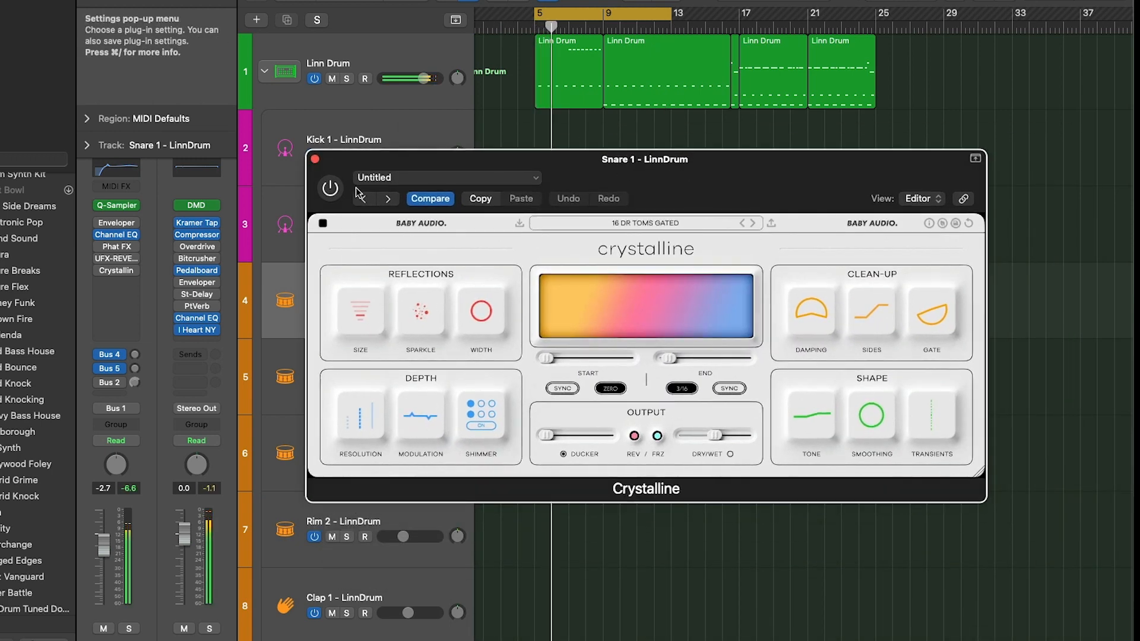
left_click(330, 188)
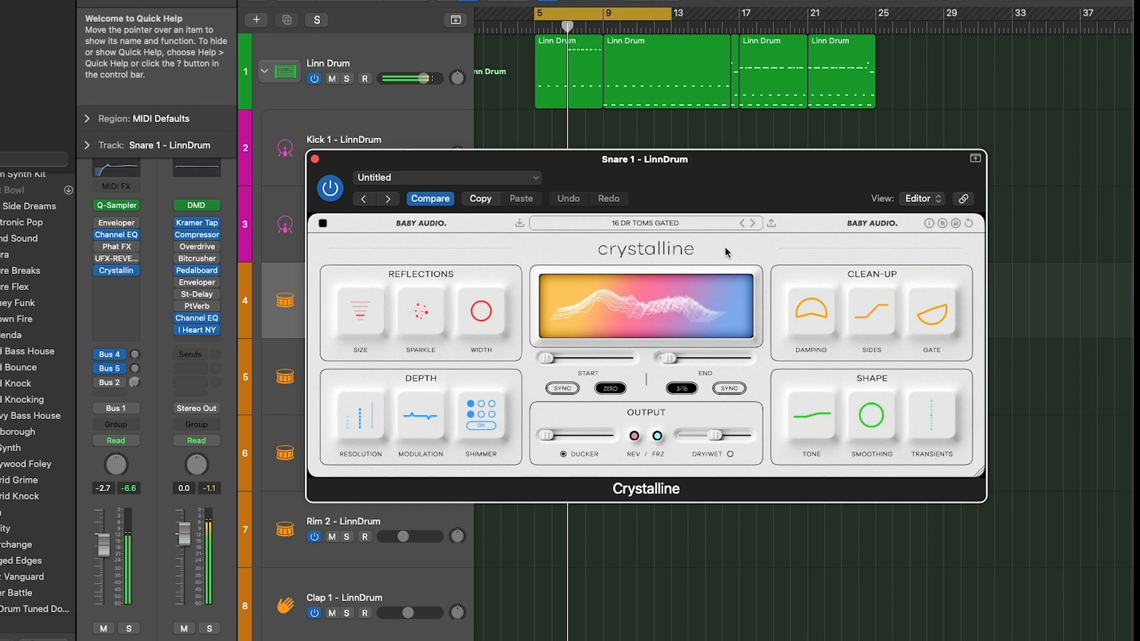
- With playback stopped, fine-tune Crystalline's gate release and set the reverb start to 1/64
key("space")
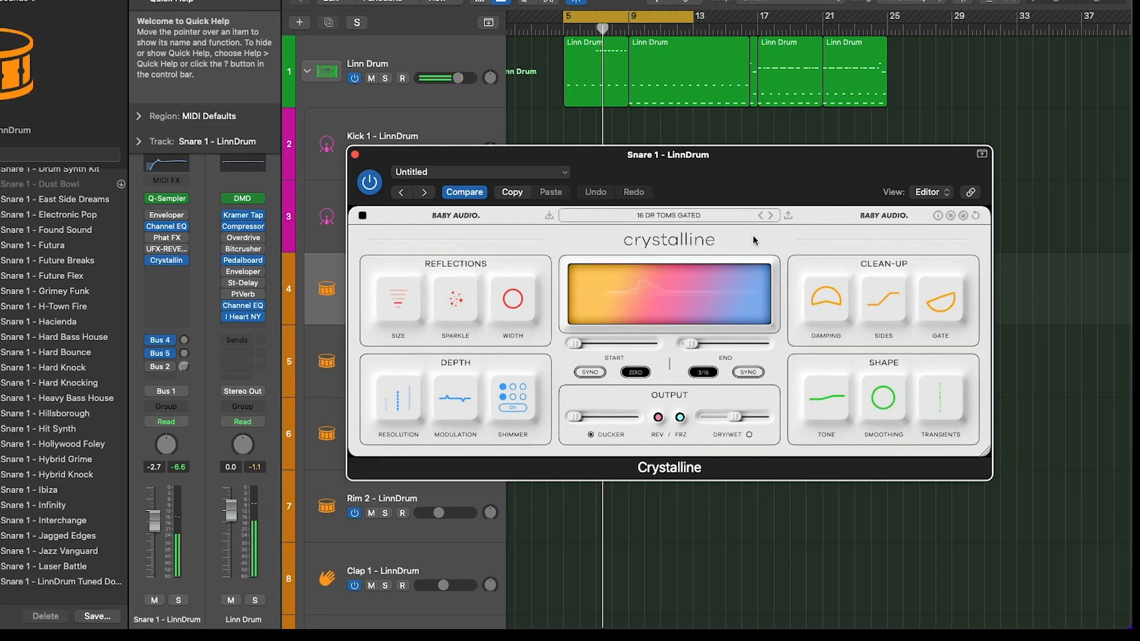
mouse_move(405, 296)
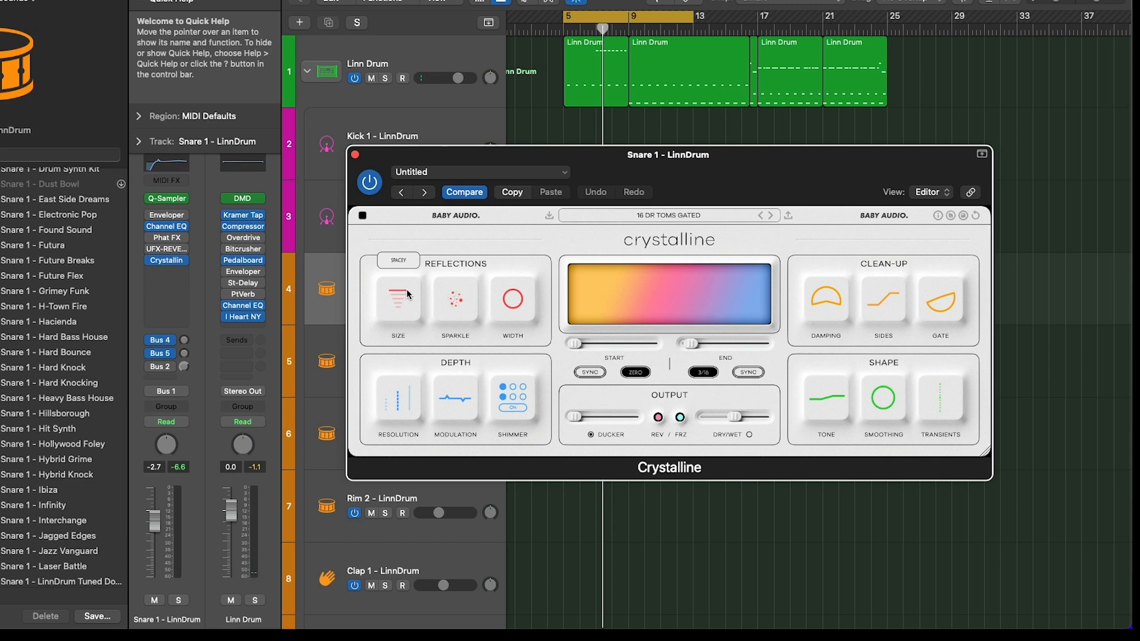
mouse_move(953, 298)
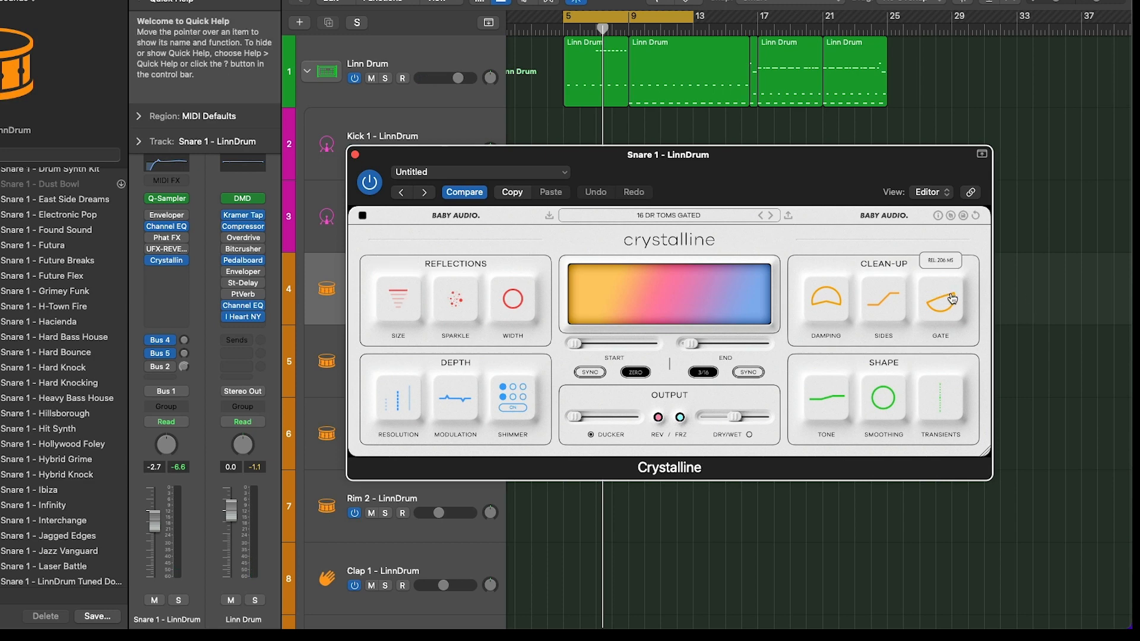
left_click_drag(953, 298, 953, 302)
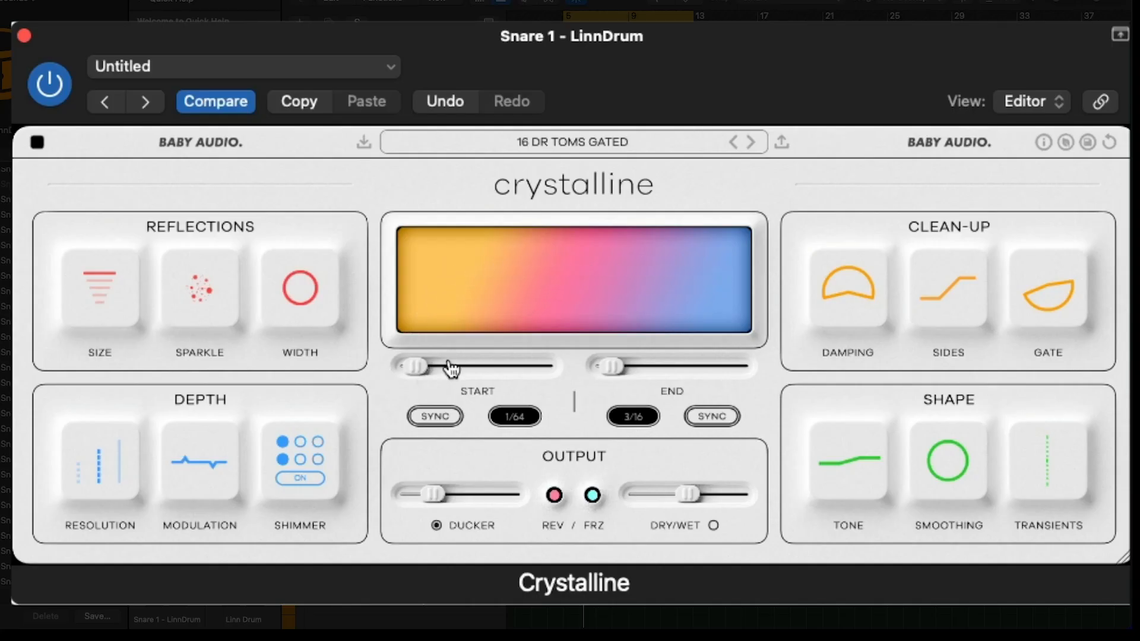
- Raise Crystalline's ducker to a little over one third and switch the plug-in to its dark colour scheme
left_click_drag(437, 496, 446, 494)
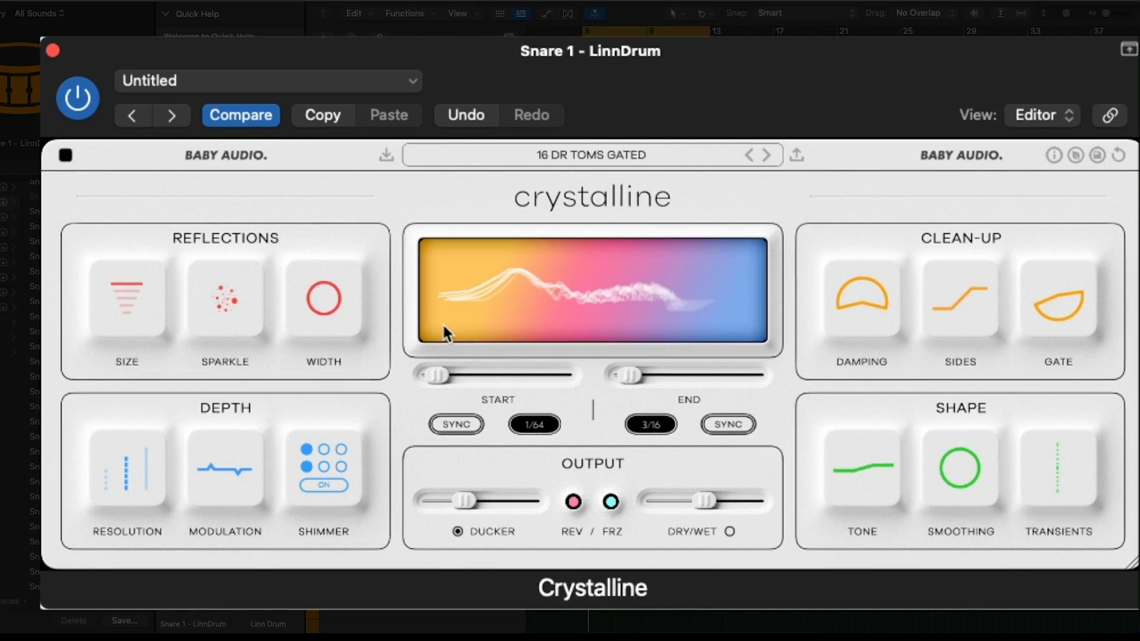
left_click(65, 155)
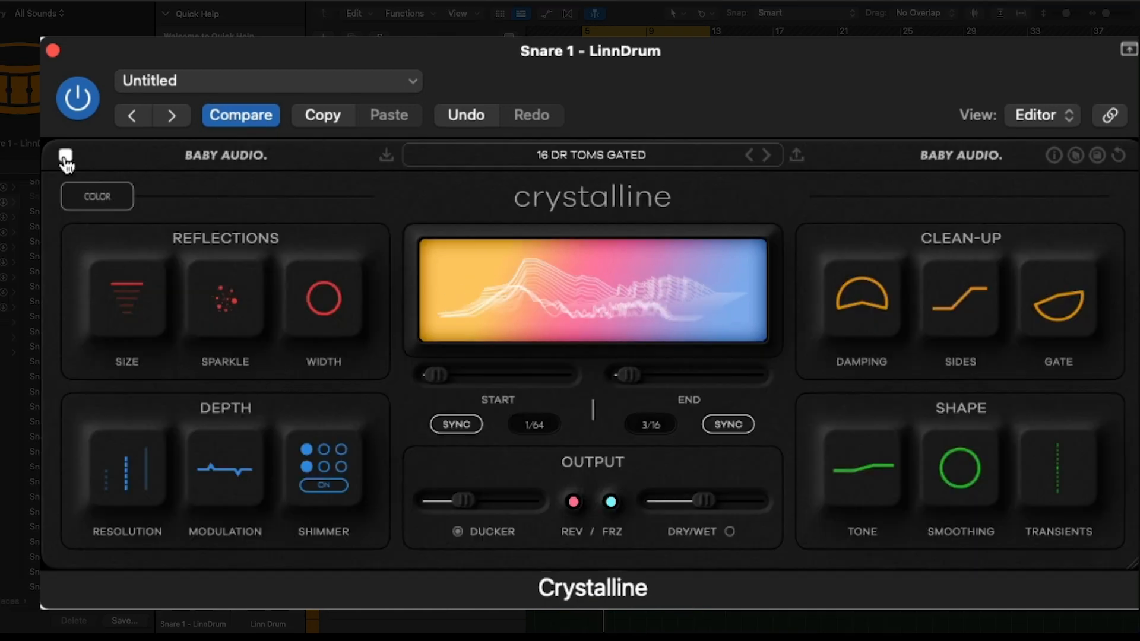